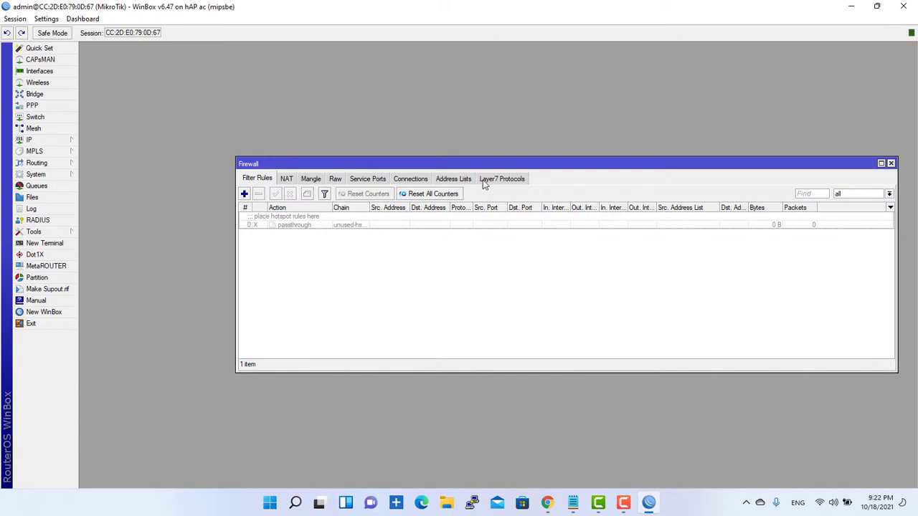
Step: Start a new Layer7 protocol entry in the firewall and name it Facebook
{"action": "left_click", "coordinate": [496, 180]}
{"action": "left_click", "coordinate": [243, 195]}
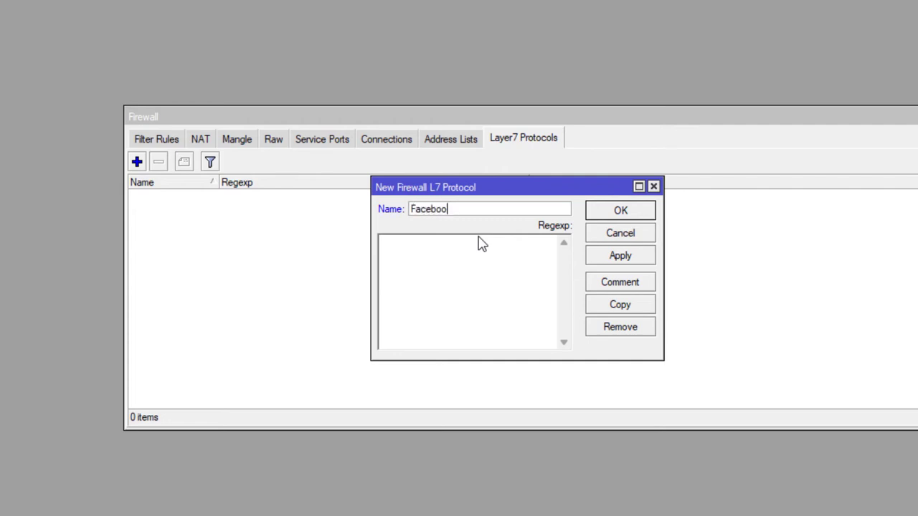
{"action": "left_click", "coordinate": [481, 244]}
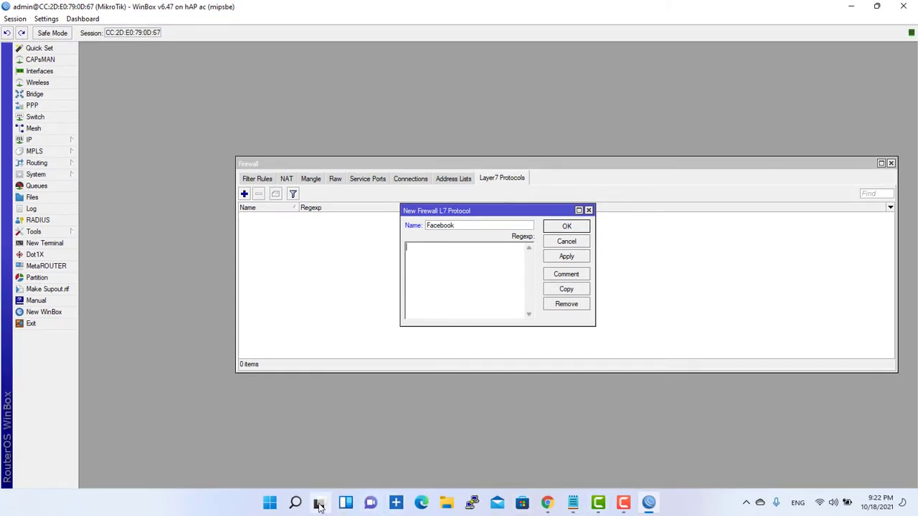
Step: Copy the expression ^.+(facebook.com).*$ from the Notepad notes into the Facebook protocol's Regexp and save the entry
{"action": "left_click", "coordinate": [573, 502]}
{"action": "left_click_drag", "start_coordinate": [138, 60], "coordinate": [2, 51]}
{"action": "key", "text": "ctrl+c"}
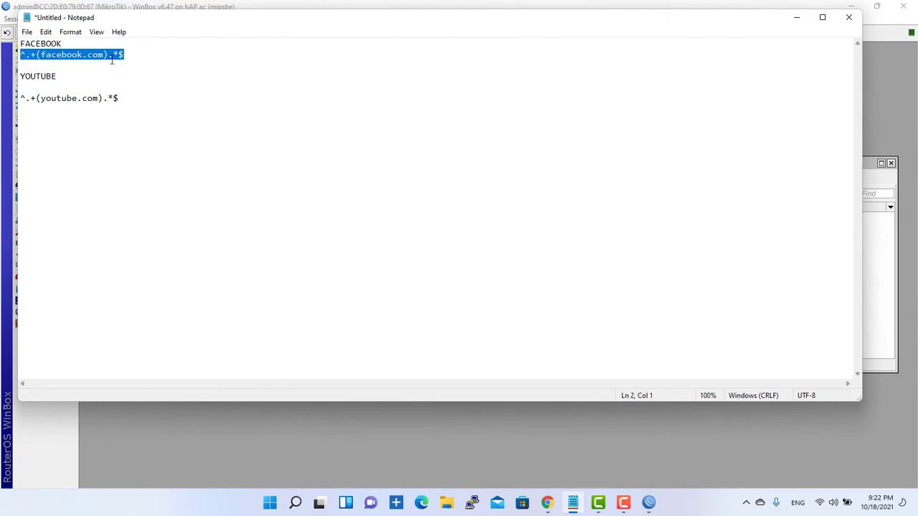
{"action": "left_click", "coordinate": [139, 66]}
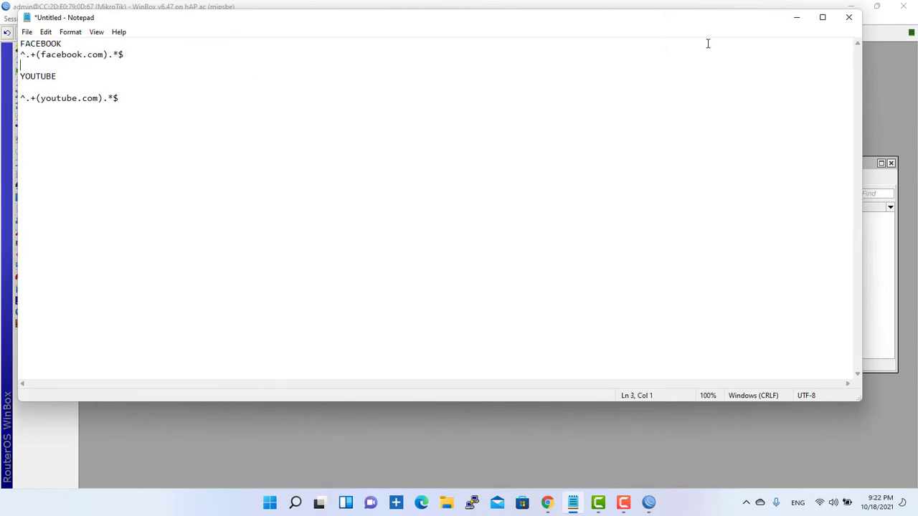
{"action": "left_click", "coordinate": [797, 20]}
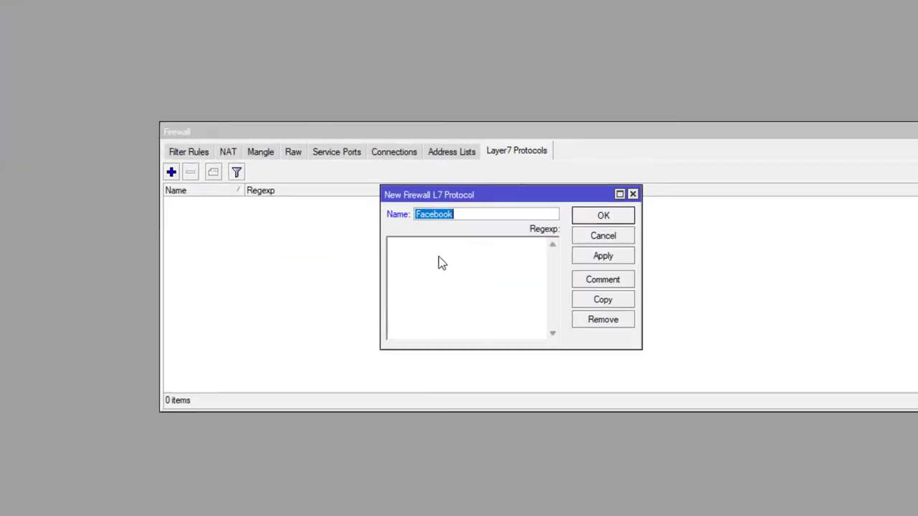
{"action": "left_click", "coordinate": [444, 259]}
{"action": "key", "text": "ctrl+v"}
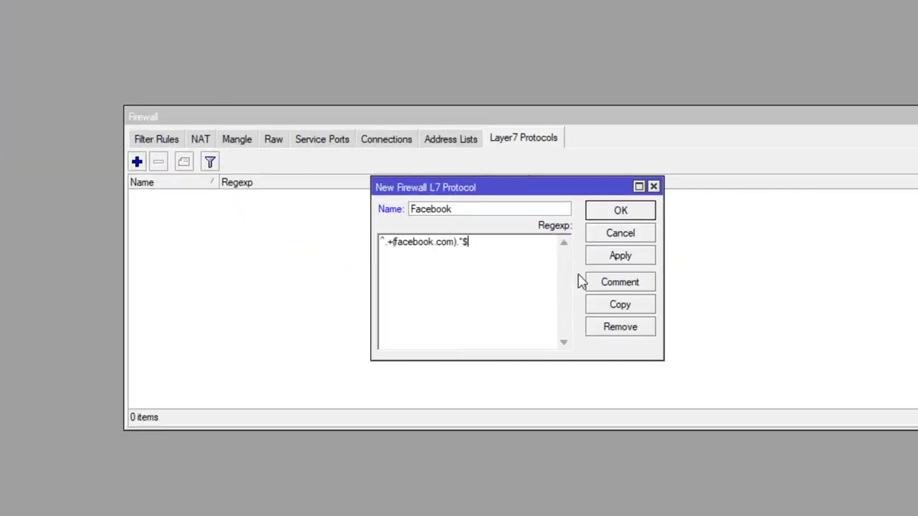
{"action": "left_click", "coordinate": [609, 257]}
{"action": "left_click", "coordinate": [610, 214]}
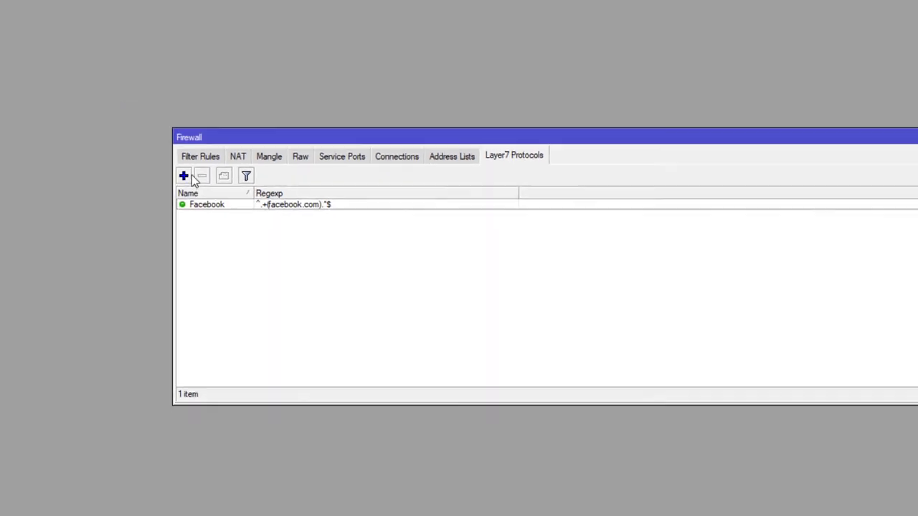
Step: Add a Layer7 protocol named YouTube with the regexp ^.+(youtube.com).*$ copied from the Notepad notes
{"action": "left_click", "coordinate": [183, 175]}
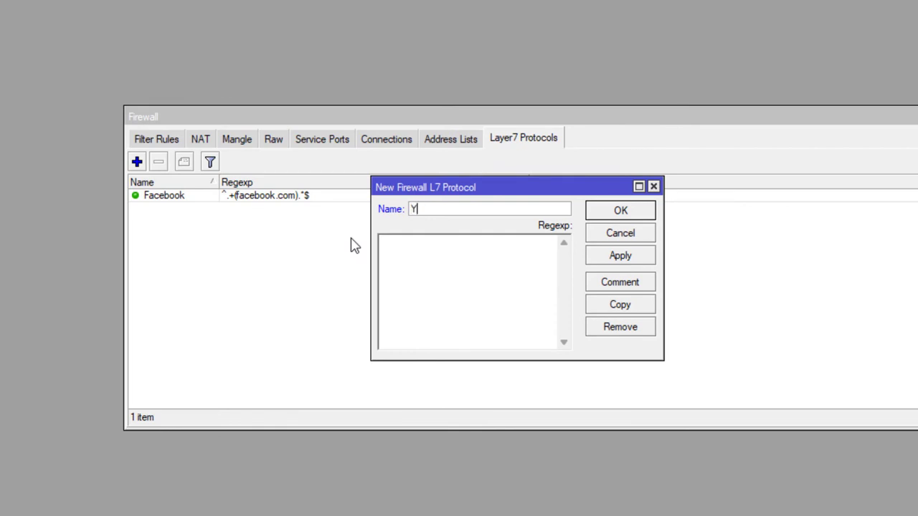
{"action": "type", "text": "YouTube"}
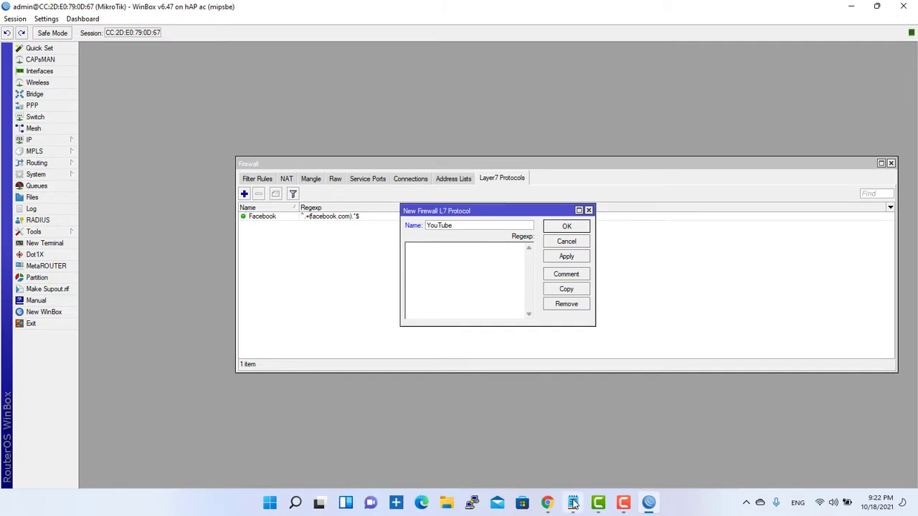
{"action": "left_click", "coordinate": [573, 502]}
{"action": "left_click_drag", "start_coordinate": [119, 99], "coordinate": [14, 100]}
{"action": "key", "text": "ctrl+c"}
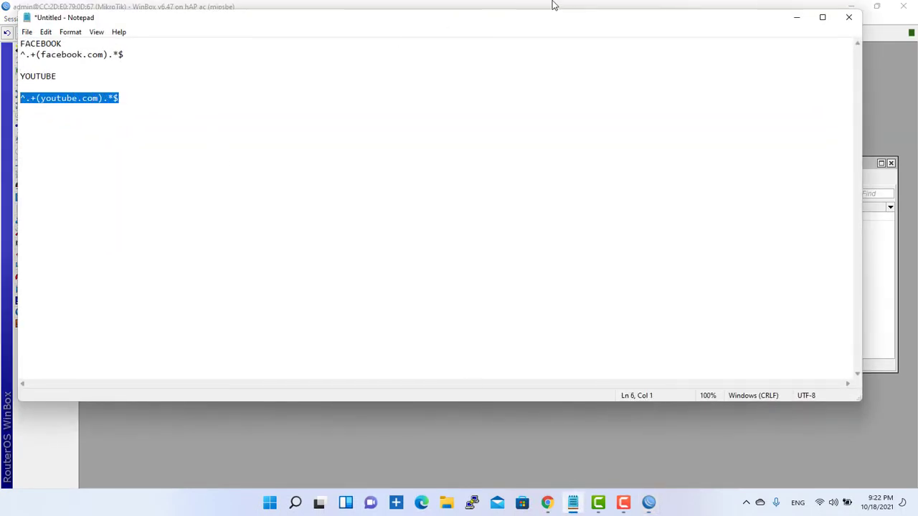
{"action": "left_click", "coordinate": [796, 17]}
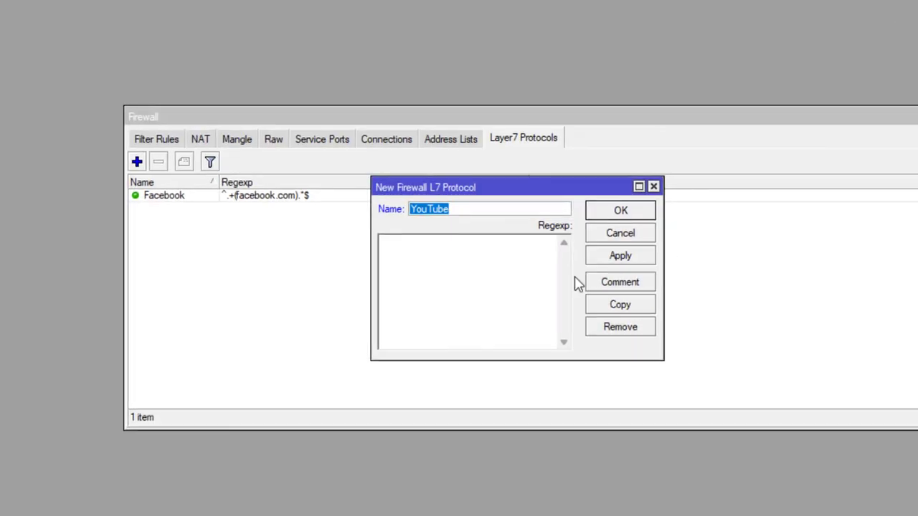
{"action": "left_click", "coordinate": [572, 261]}
{"action": "key", "text": "ctrl+v"}
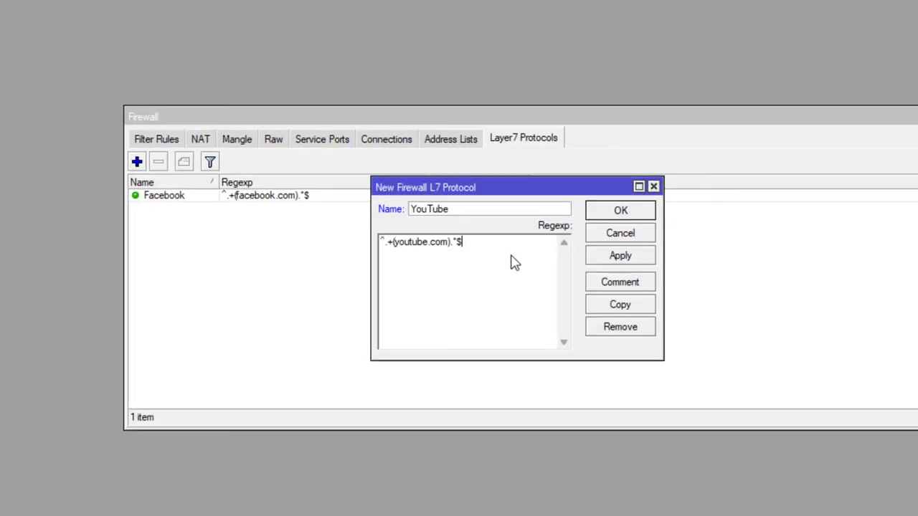
{"action": "left_click", "coordinate": [622, 257]}
{"action": "left_click", "coordinate": [620, 211]}
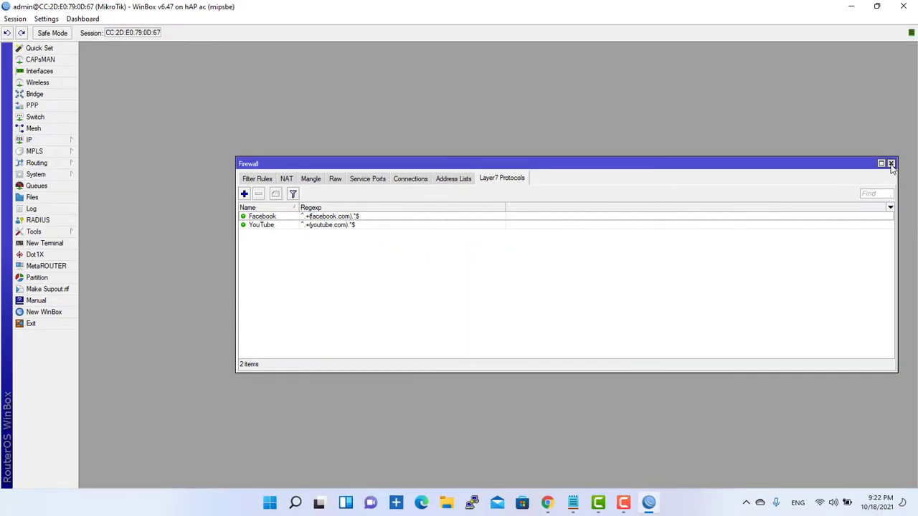
Step: Reopen the firewall and start a forward-chain filter rule for protocol 6 (tcp) with destination ports 80, 443
{"action": "left_click", "coordinate": [891, 163]}
{"action": "left_click", "coordinate": [28, 140]}
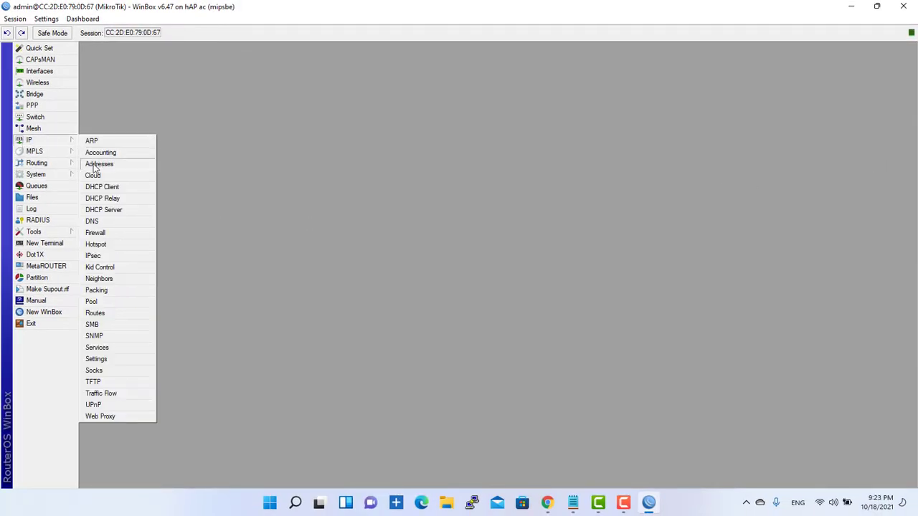
{"action": "left_click", "coordinate": [108, 232]}
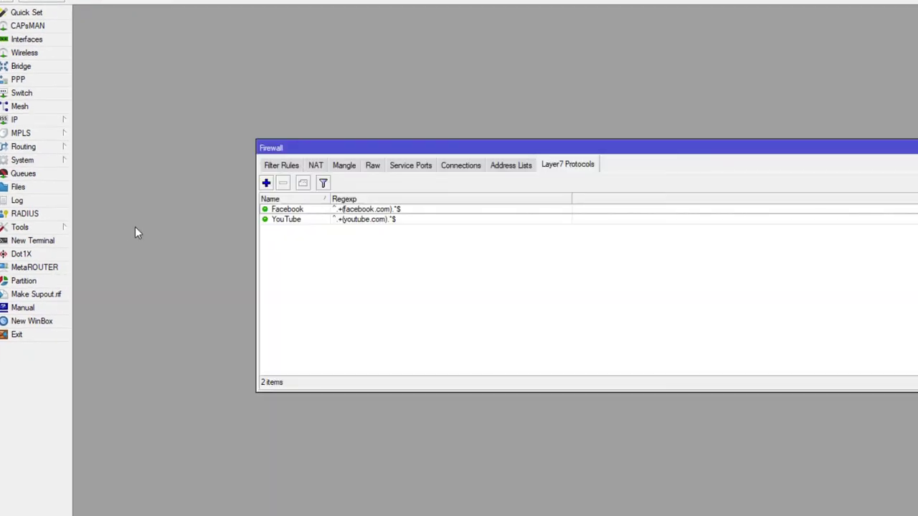
{"action": "left_click", "coordinate": [272, 169]}
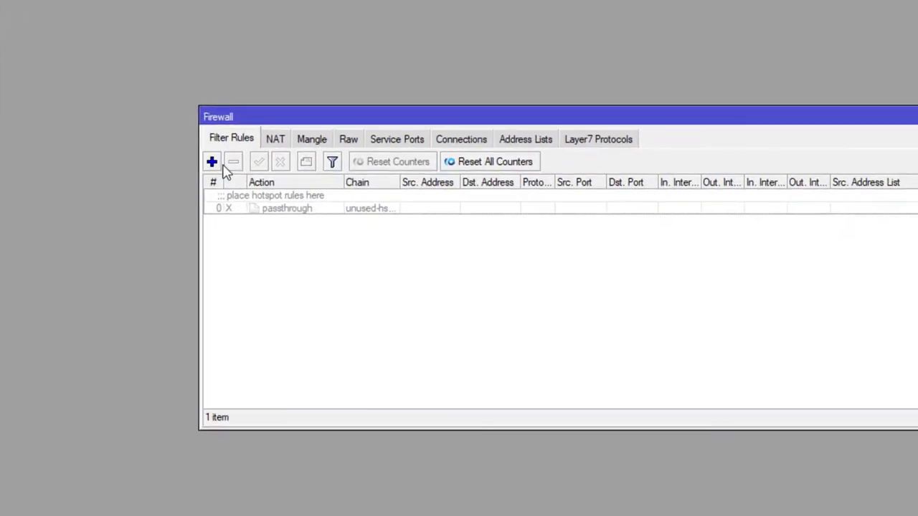
{"action": "left_click", "coordinate": [211, 162]}
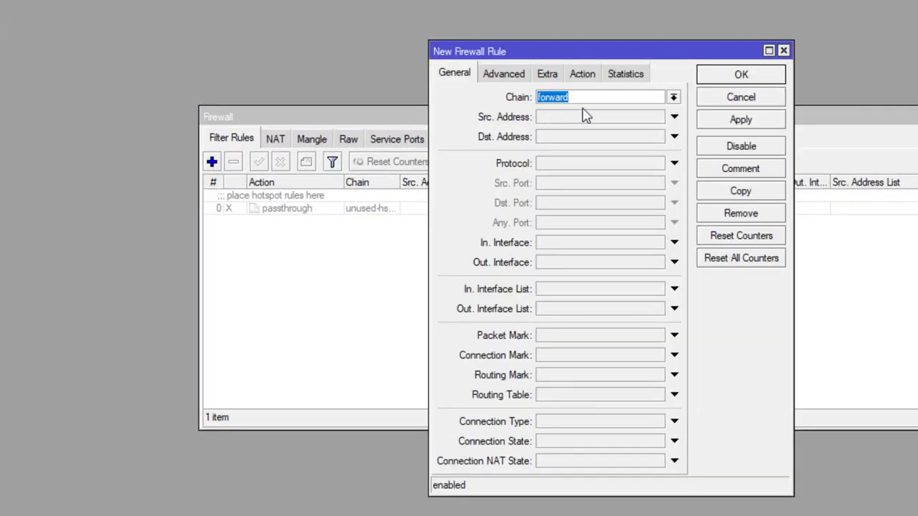
{"action": "left_click", "coordinate": [590, 164]}
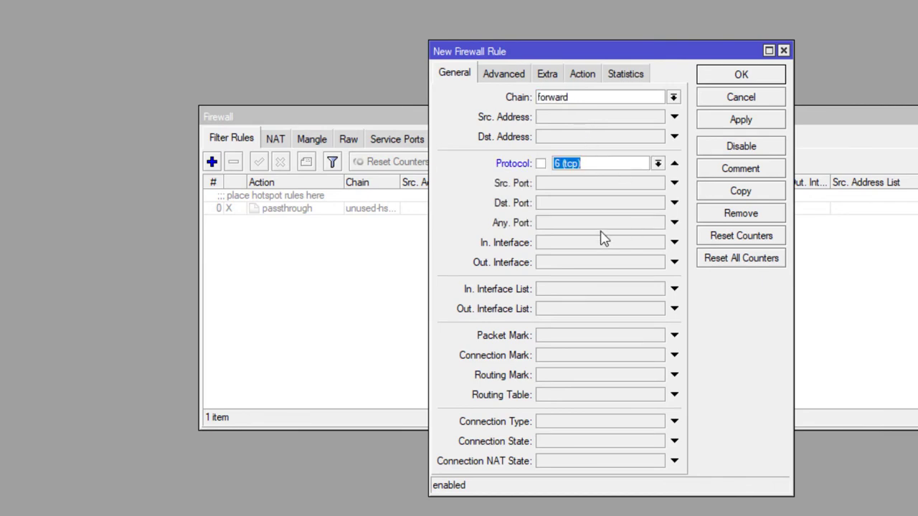
{"action": "left_click", "coordinate": [576, 204]}
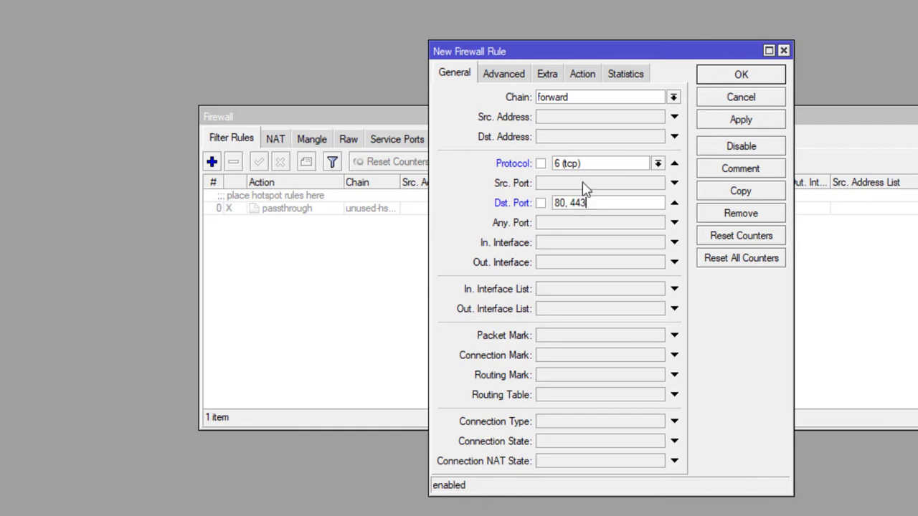
Step: Match the new rule to the Facebook Layer7 protocol, set its action to drop and save it
{"action": "left_click", "coordinate": [500, 76]}
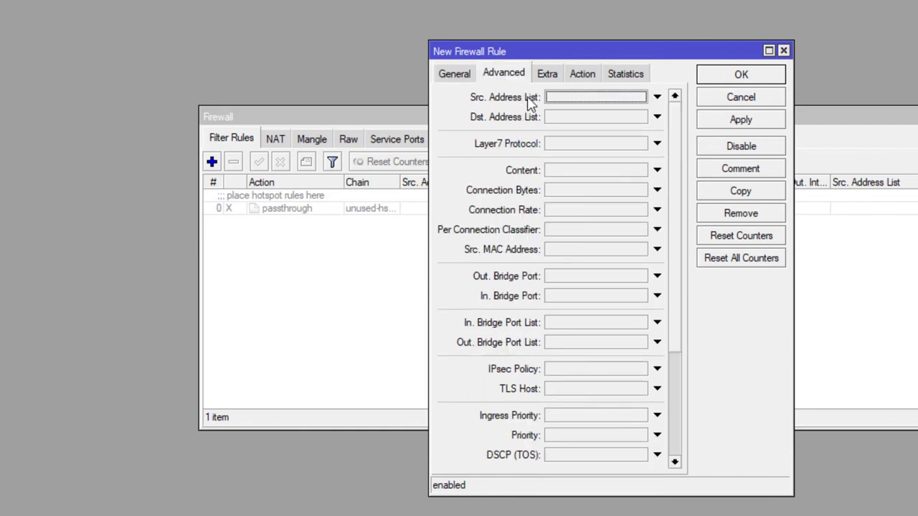
{"action": "left_click", "coordinate": [609, 150]}
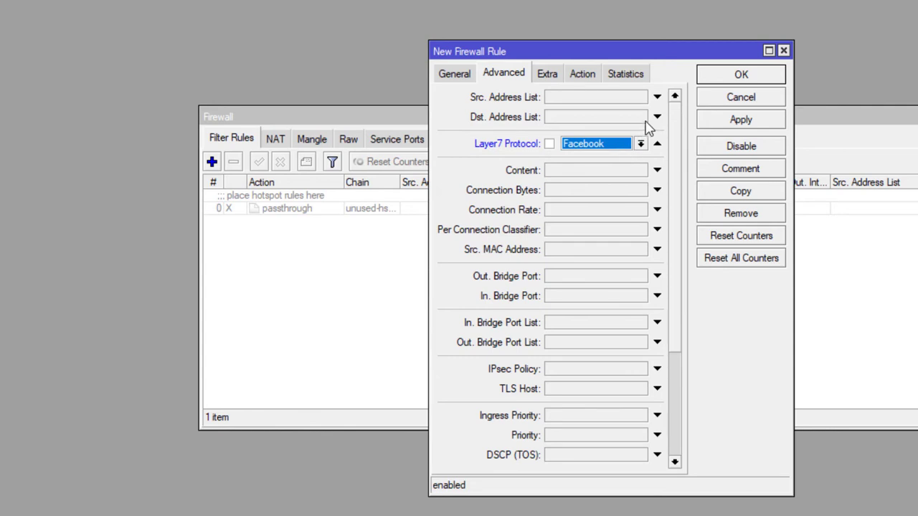
{"action": "left_click", "coordinate": [592, 74]}
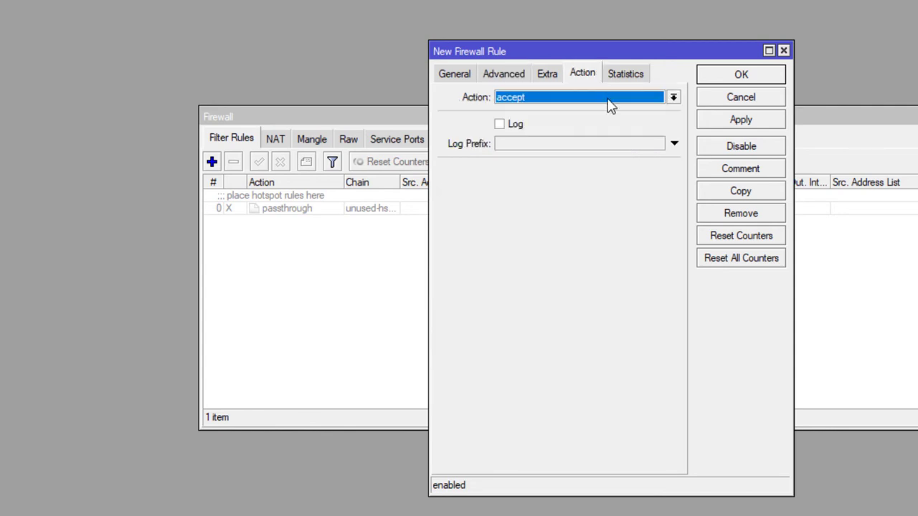
{"action": "left_click", "coordinate": [608, 104]}
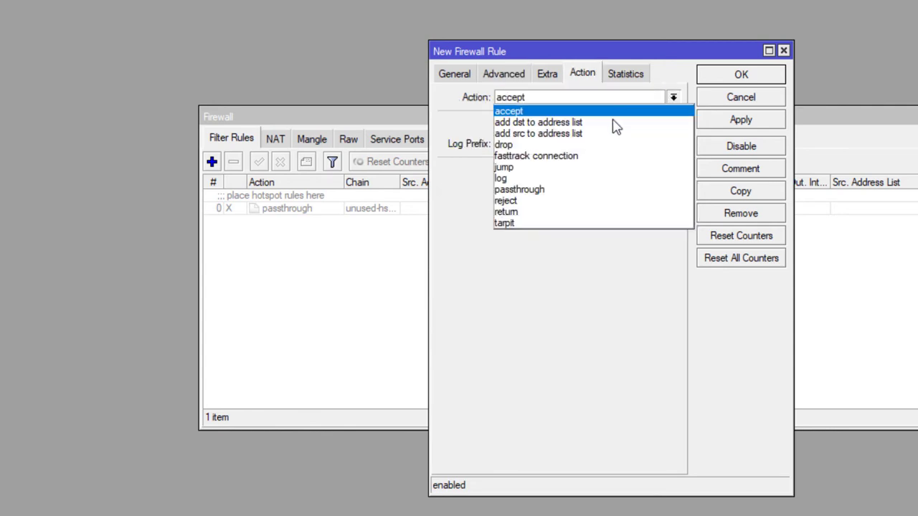
{"action": "left_click", "coordinate": [545, 146]}
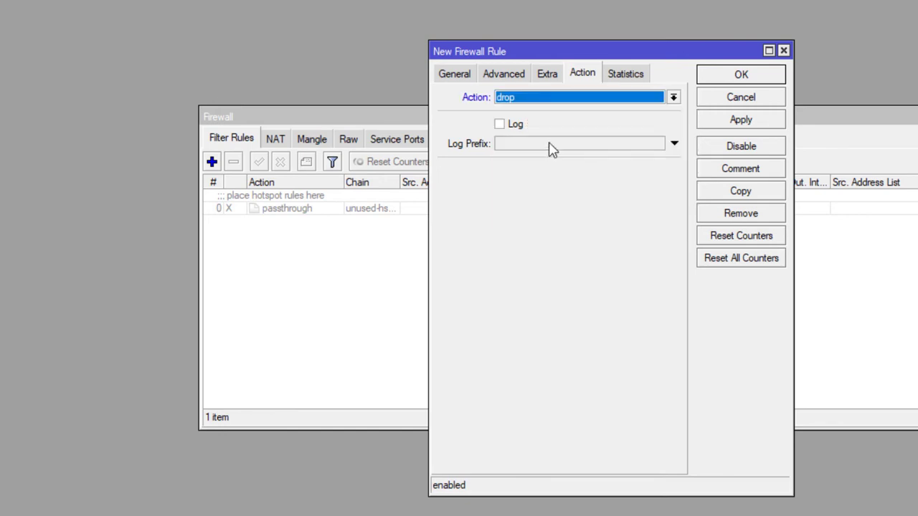
{"action": "left_click", "coordinate": [723, 122]}
{"action": "left_click", "coordinate": [739, 75]}
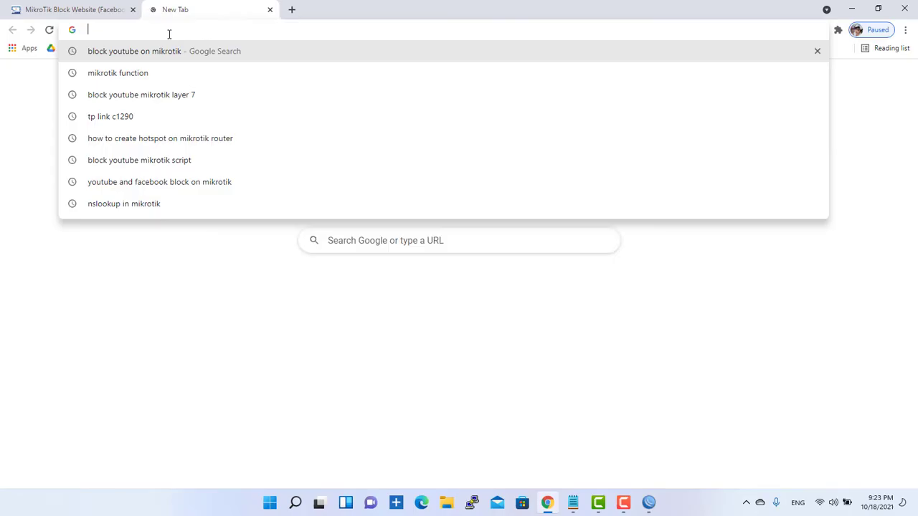
Step: Switch to Chrome and load facebook.com to test the block
{"action": "type", "text": "face"}
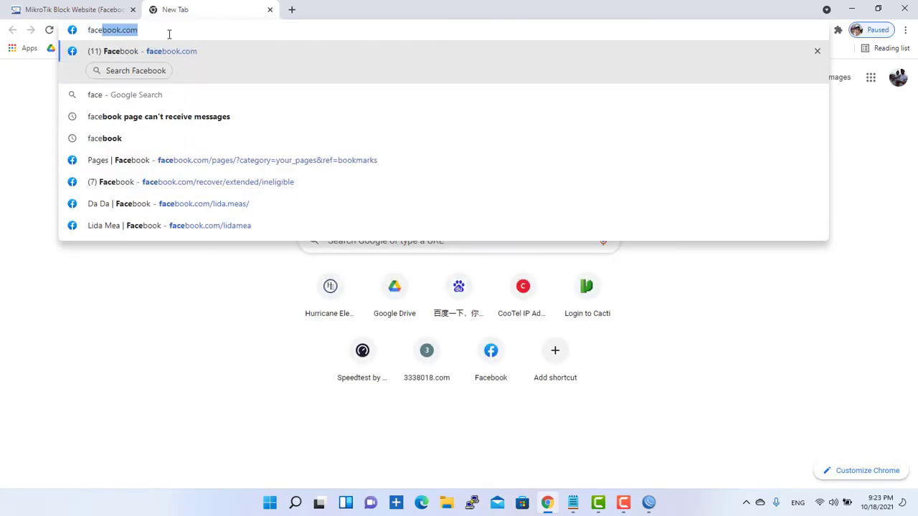
{"action": "key", "text": "Return"}
{"action": "left_click", "coordinate": [225, 35]}
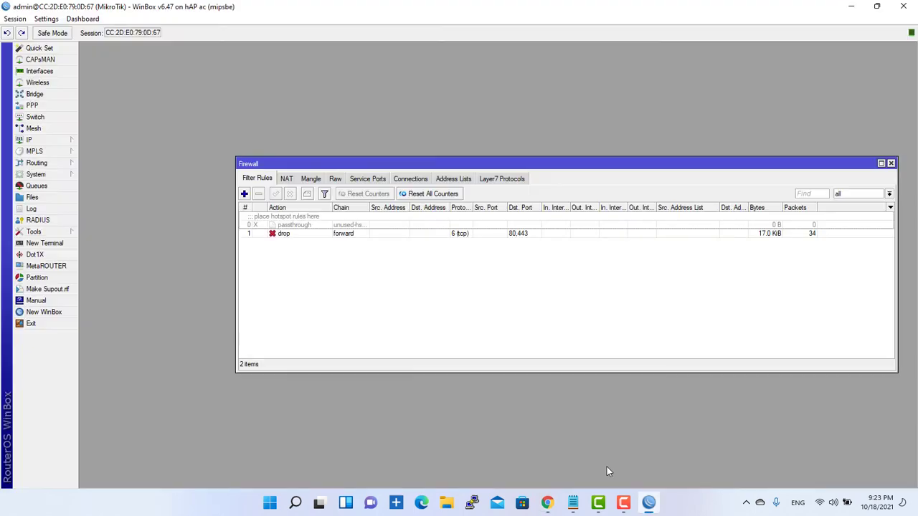
Step: Back in WinBox, start another forward-chain filter rule for protocol 6 (tcp) with destination port 80
{"action": "left_click", "coordinate": [500, 180]}
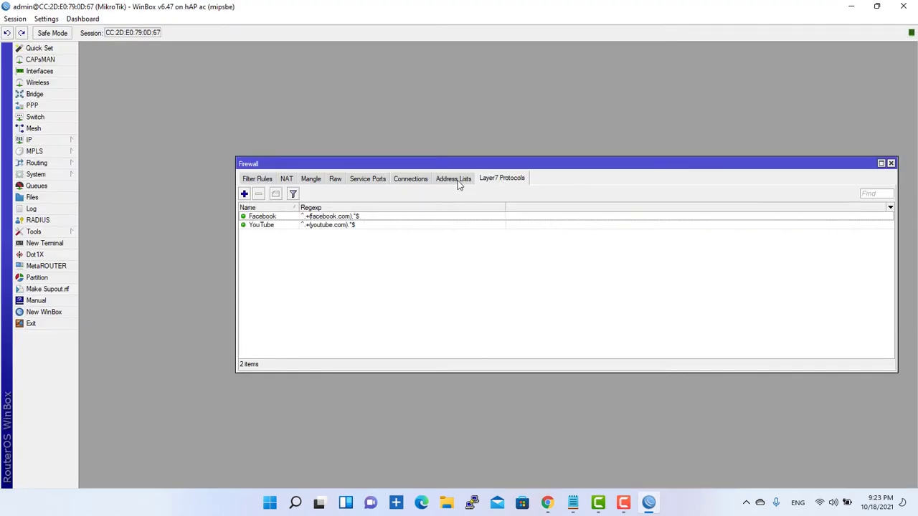
{"action": "left_click", "coordinate": [257, 178]}
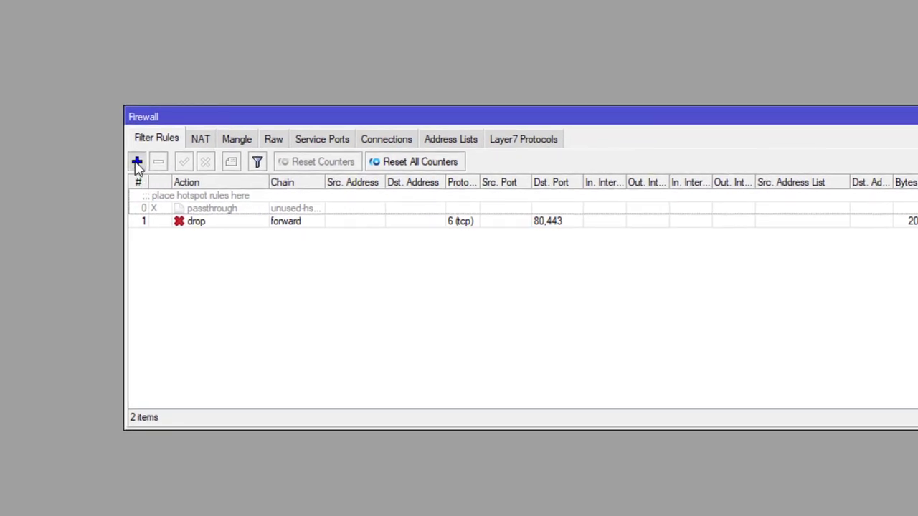
{"action": "left_click", "coordinate": [136, 163]}
{"action": "left_click", "coordinate": [379, 78]}
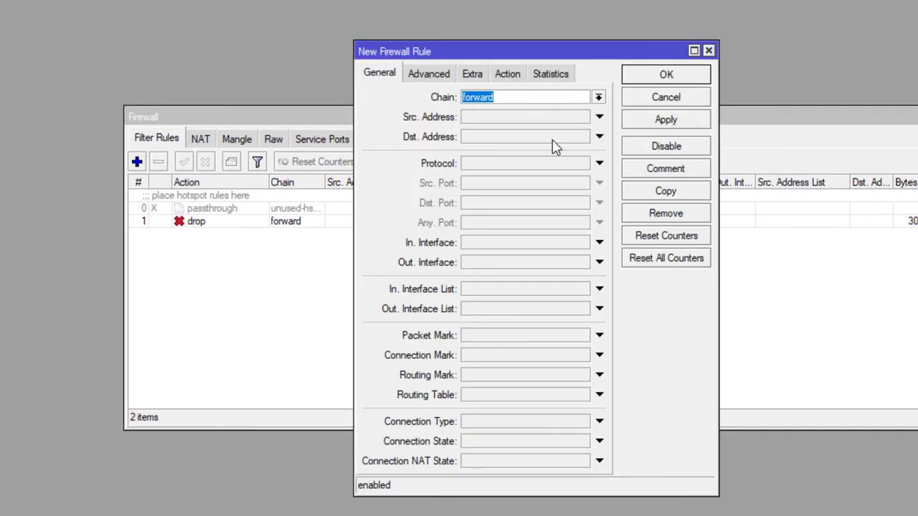
{"action": "left_click", "coordinate": [534, 171]}
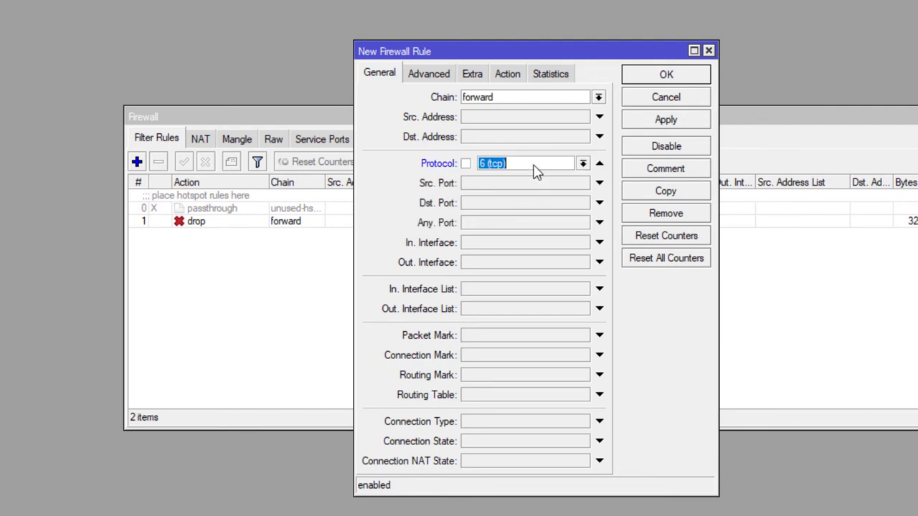
{"action": "left_click", "coordinate": [527, 207]}
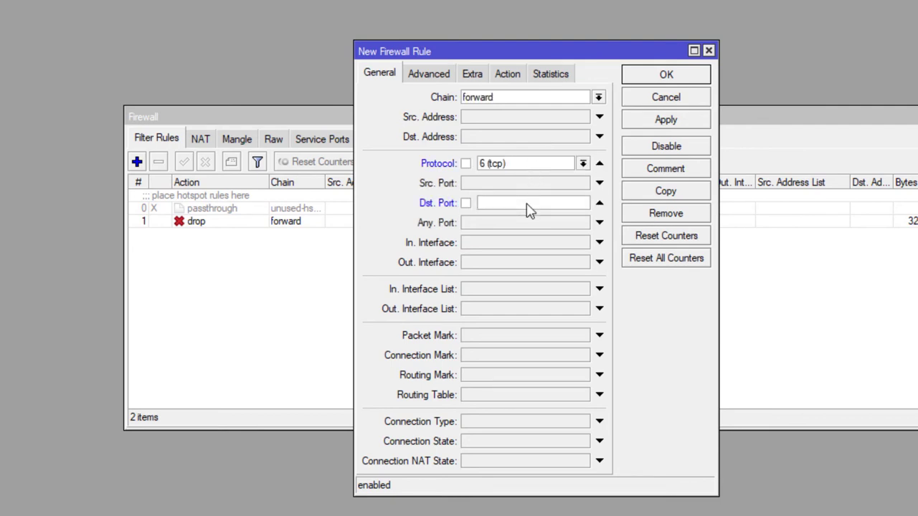
{"action": "type", "text": "80."}
{"action": "key", "text": "BackSpace"}
Step: Match the new filter rule to the YouTube Layer7 protocol
{"action": "left_click", "coordinate": [505, 78]}
{"action": "left_click", "coordinate": [432, 77]}
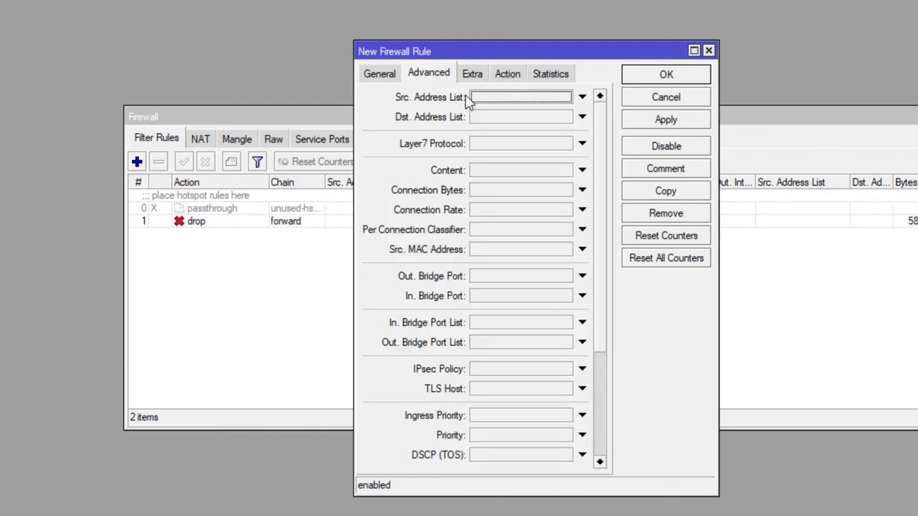
{"action": "left_click", "coordinate": [508, 147]}
{"action": "left_click", "coordinate": [525, 147]}
{"action": "left_click", "coordinate": [523, 170]}
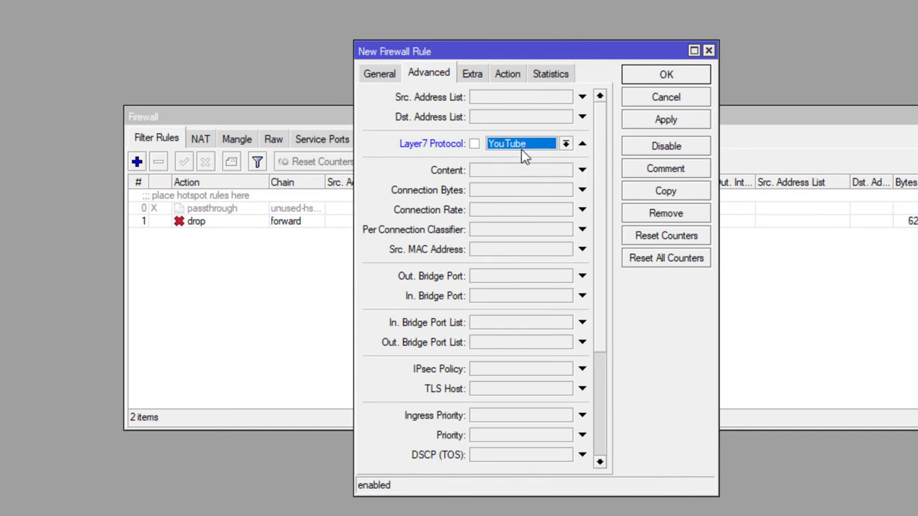
Step: Set the YouTube rule's action to drop, then apply and save the rule
{"action": "left_click", "coordinate": [507, 75]}
{"action": "left_click", "coordinate": [524, 101]}
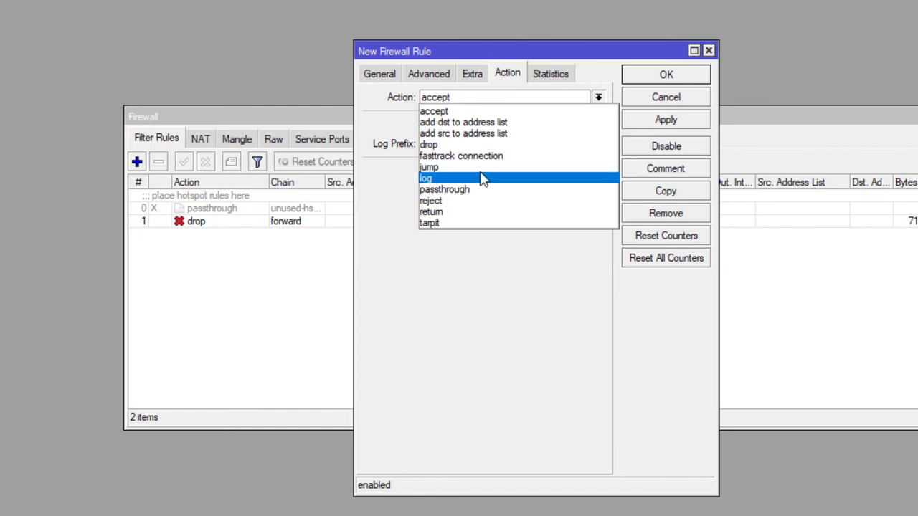
{"action": "left_click", "coordinate": [459, 145]}
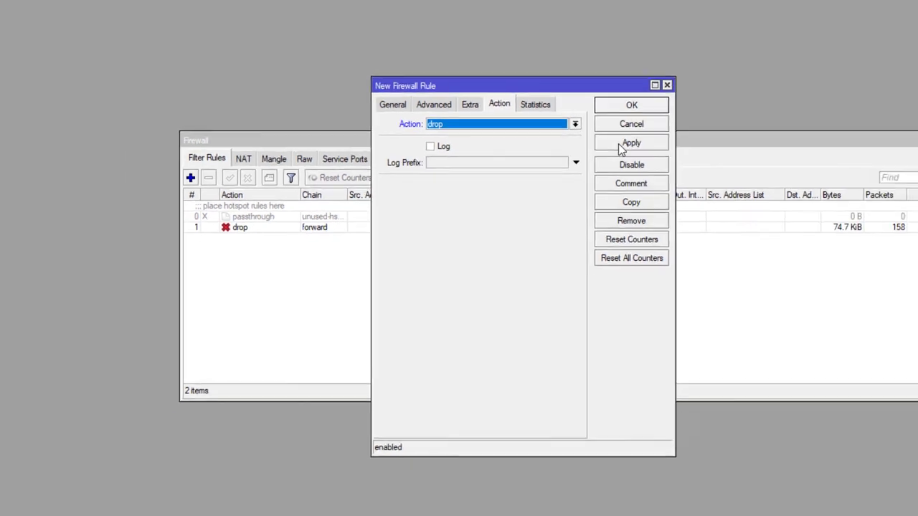
{"action": "left_click", "coordinate": [665, 121]}
{"action": "left_click", "coordinate": [666, 74]}
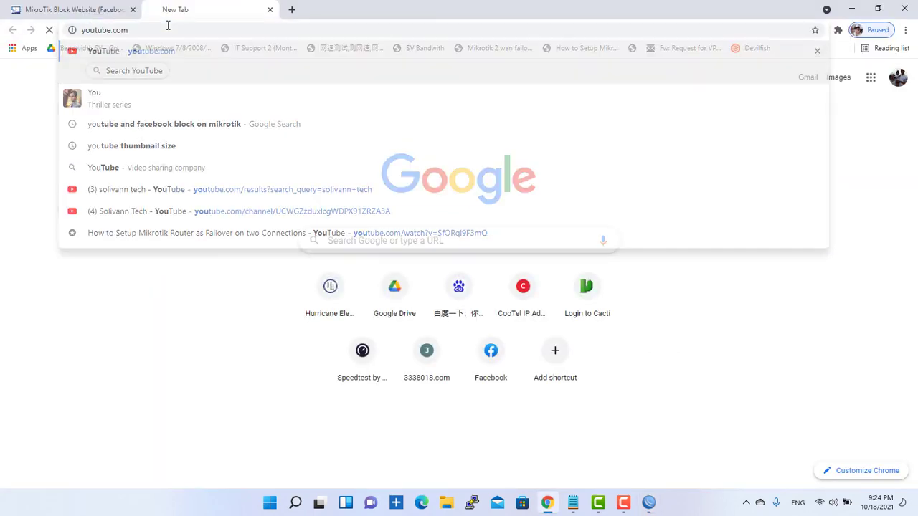
Step: Switch to Chrome and load youtube.com to test the block, and return to WinBox to check the second drop rule
{"action": "key", "text": "Return"}
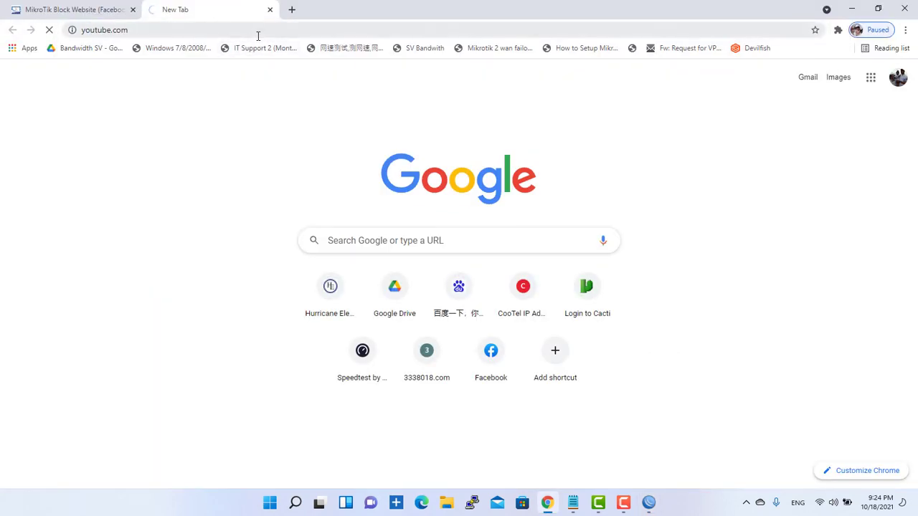
{"action": "left_click", "coordinate": [258, 31]}
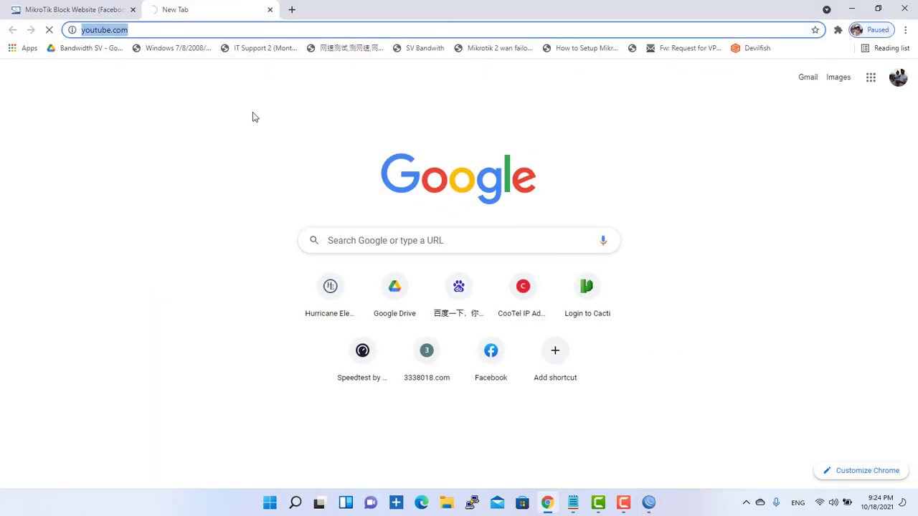
{"action": "left_click", "coordinate": [649, 503]}
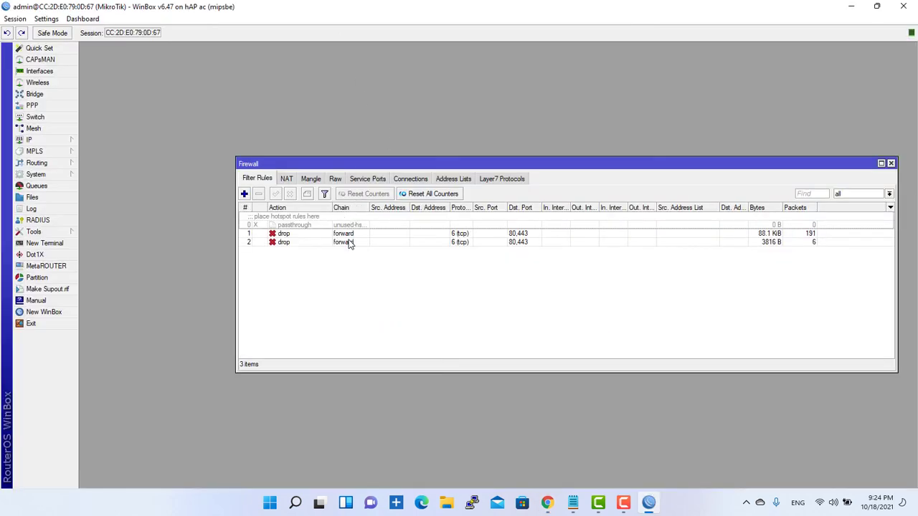
{"action": "left_click", "coordinate": [349, 242]}
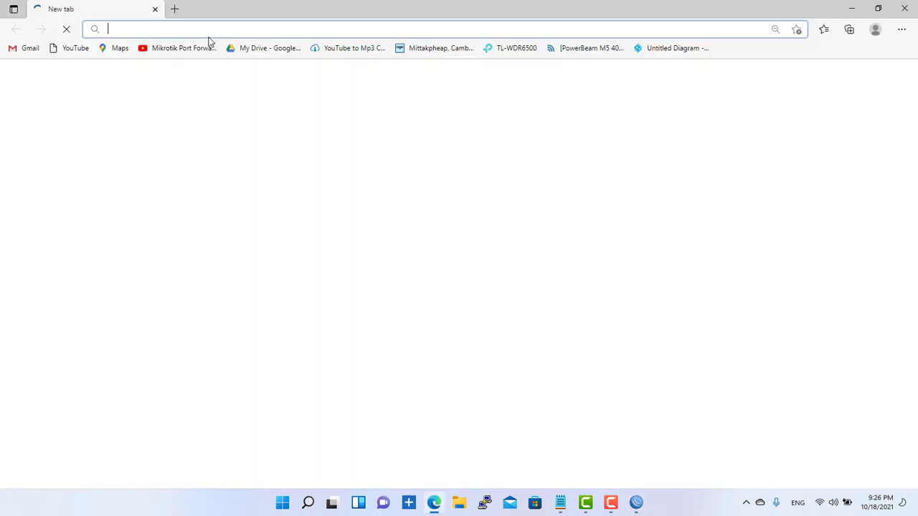
Step: Switch to Edge and load facebook.com to test the block in another browser
{"action": "type", "text": "face"}
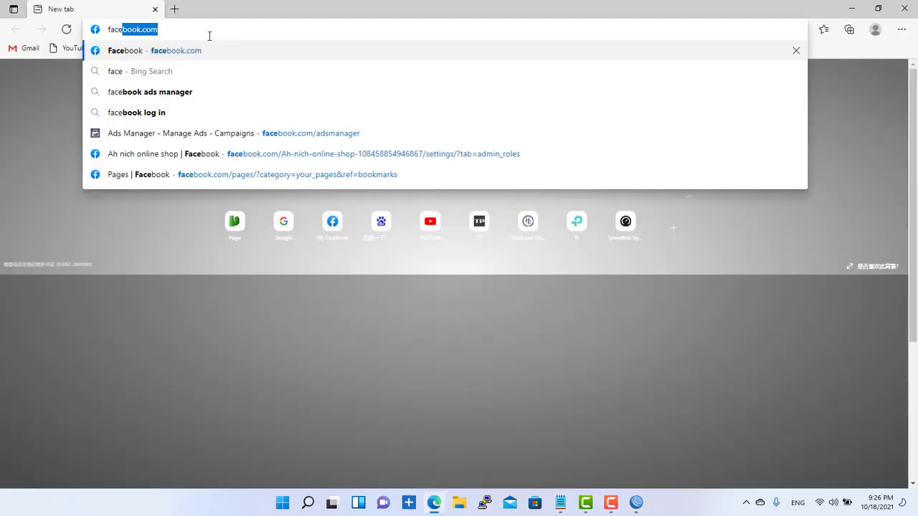
{"action": "key", "text": "Return"}
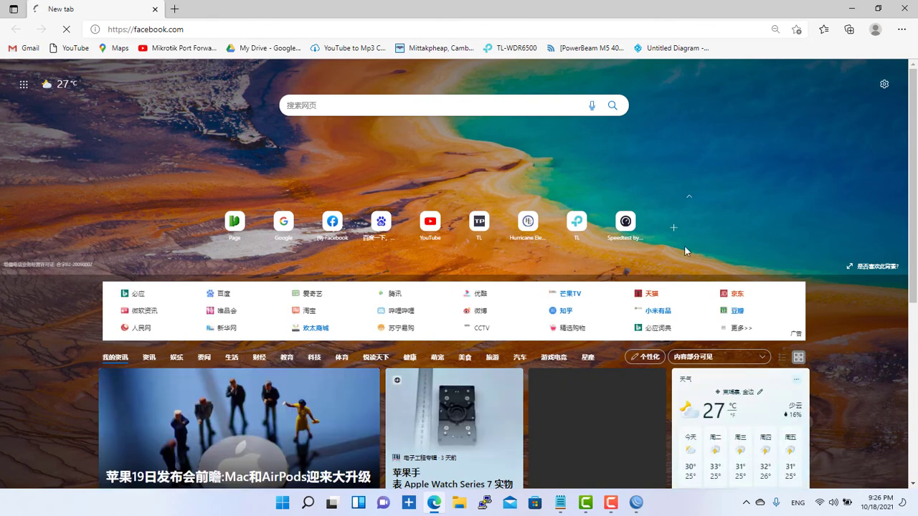
Step: Switch to WinBox, disable the Facebook drop rule (rule 1) and enable it again
{"action": "left_click", "coordinate": [637, 503]}
{"action": "left_click", "coordinate": [420, 384]}
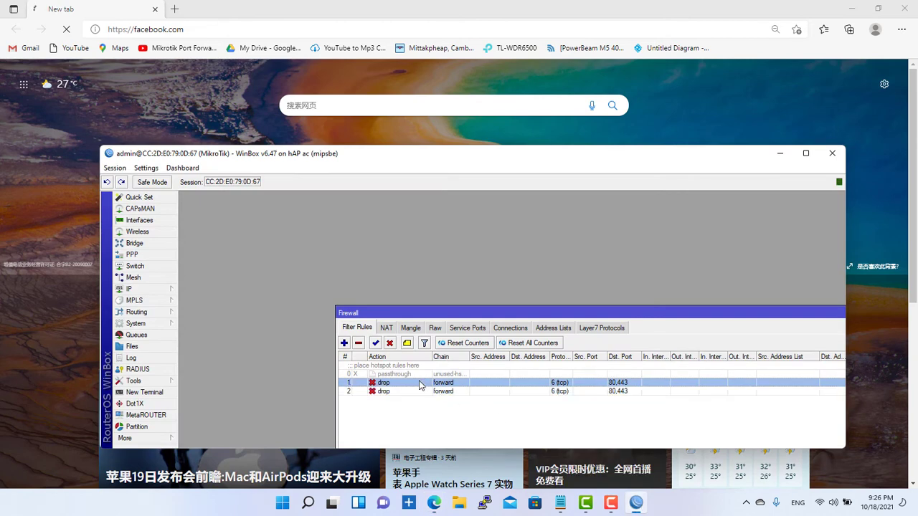
{"action": "left_click", "coordinate": [394, 345]}
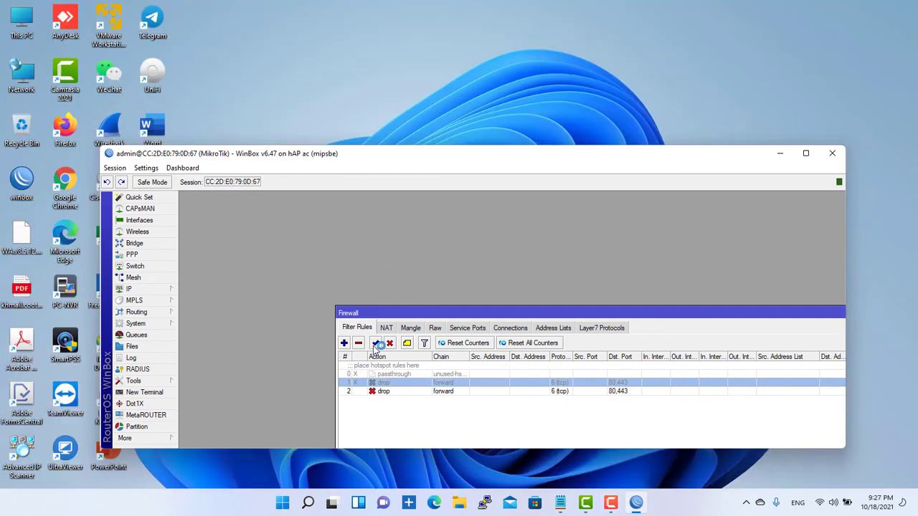
{"action": "left_click", "coordinate": [375, 344]}
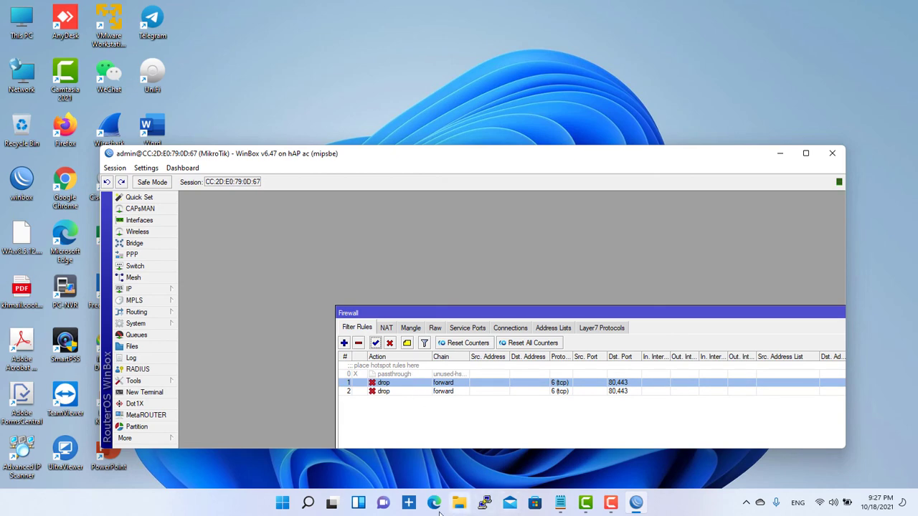
Step: Reposition and narrow the WinBox window, and move the Firewall window so its filter rules fit inside
{"action": "left_click_drag", "start_coordinate": [427, 165], "coordinate": [455, 105]}
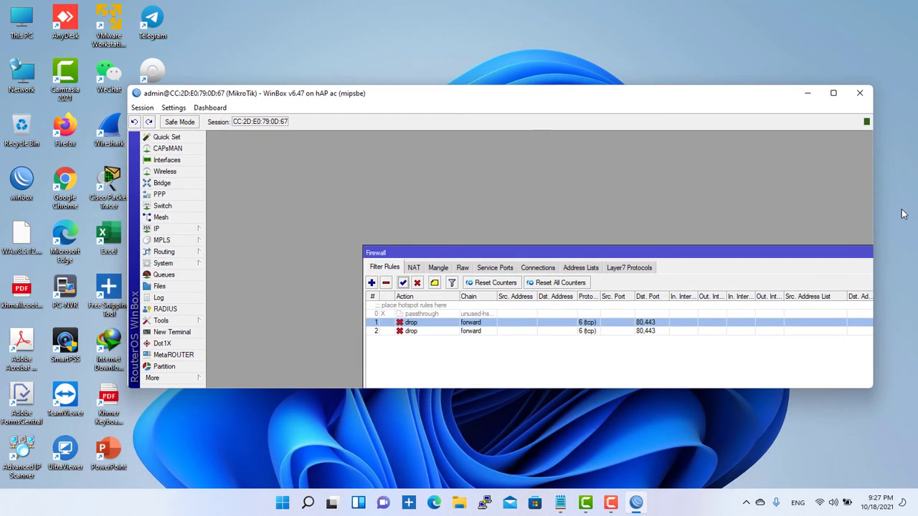
{"action": "left_click_drag", "start_coordinate": [873, 207], "coordinate": [687, 201]}
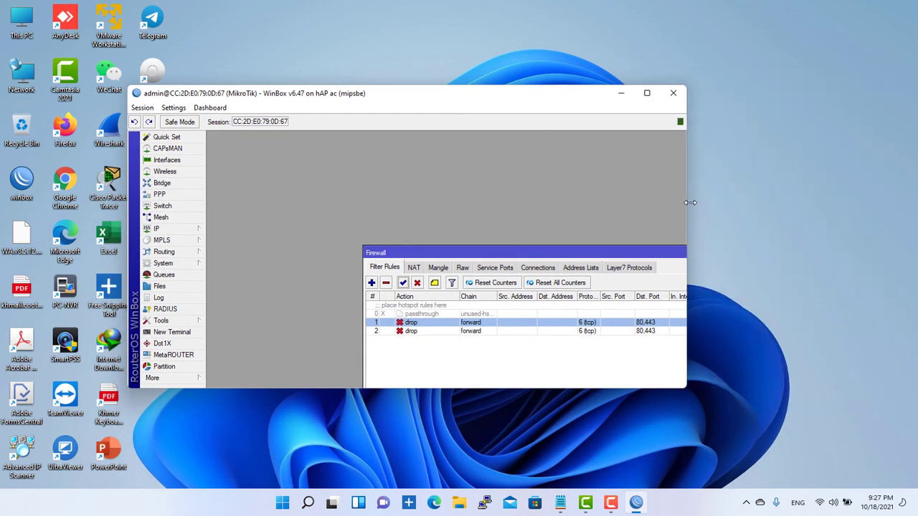
{"action": "left_click_drag", "start_coordinate": [484, 254], "coordinate": [324, 131]}
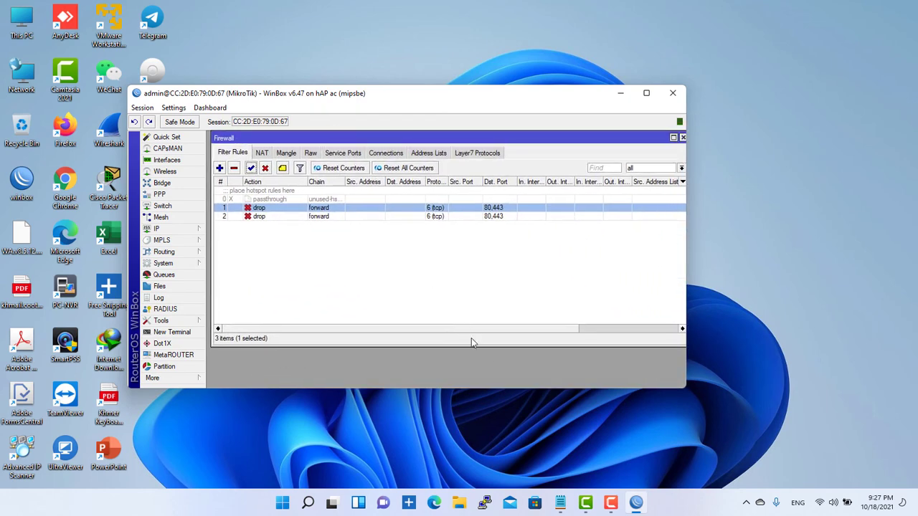
Step: Open Edge and load facebook.com with the Facebook drop rule enabled
{"action": "left_click", "coordinate": [435, 504]}
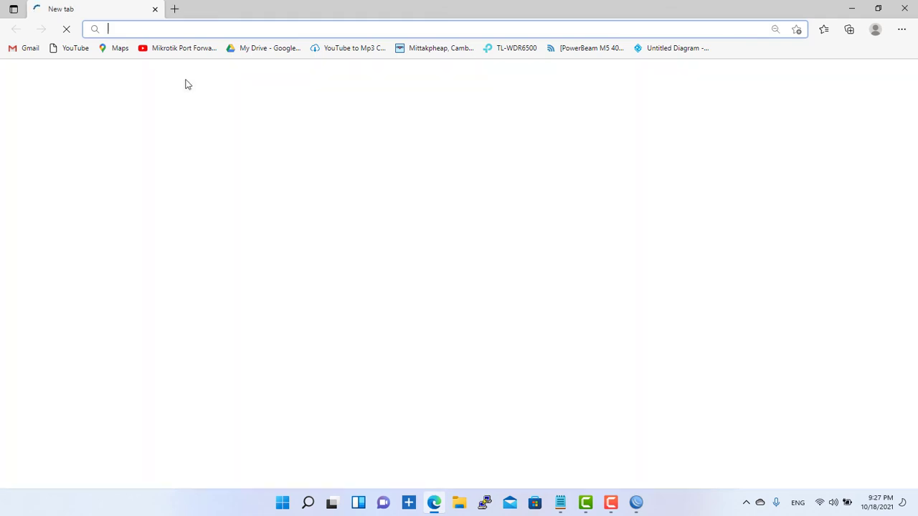
{"action": "type", "text": "face"}
{"action": "key", "text": "Return"}
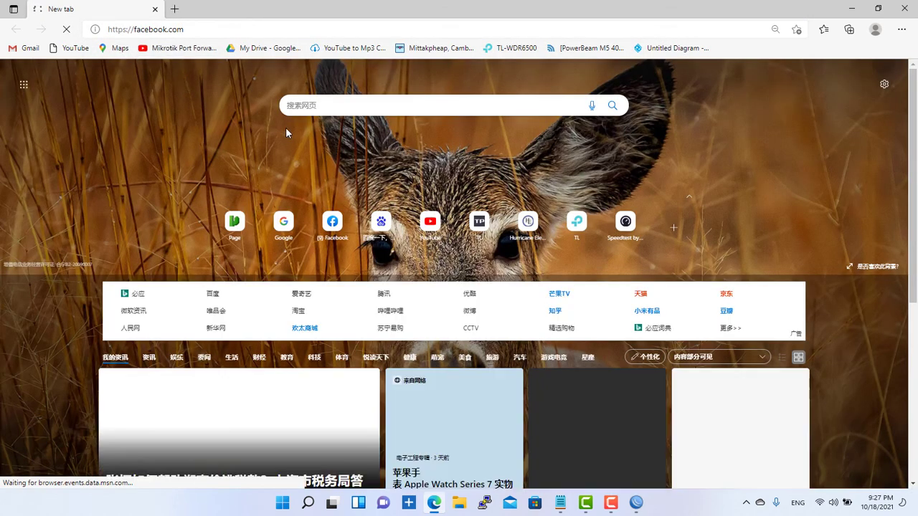
Step: Disable and re-enable the Facebook drop rule in WinBox, and reload the Facebook page in Edge to compare access
{"action": "left_click", "coordinate": [636, 502]}
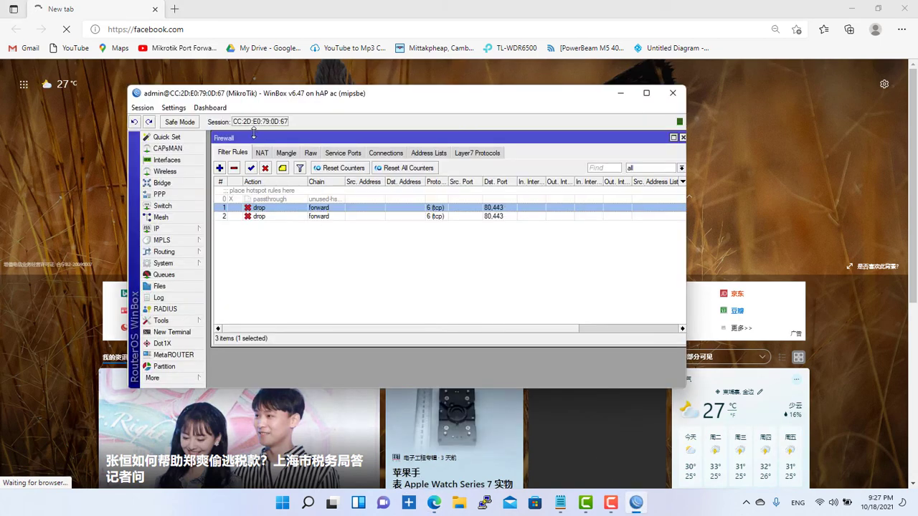
{"action": "left_click", "coordinate": [265, 170]}
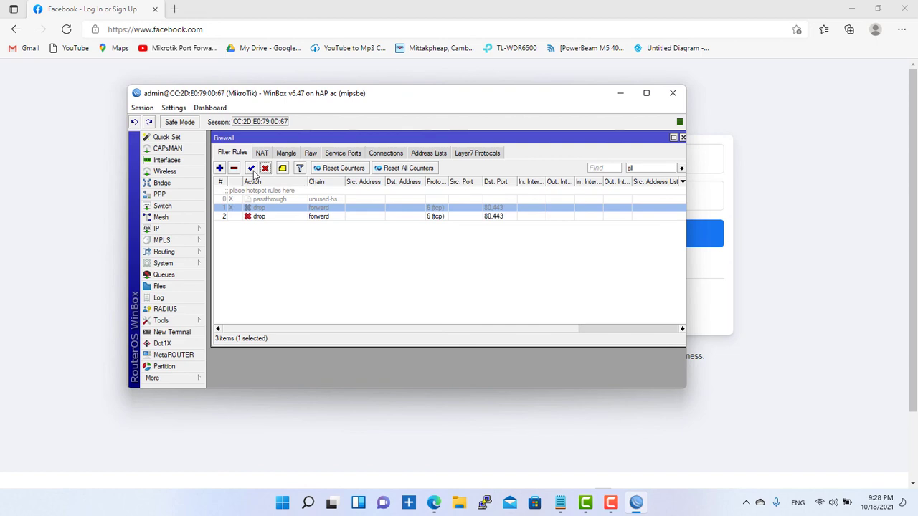
{"action": "left_click", "coordinate": [66, 28]}
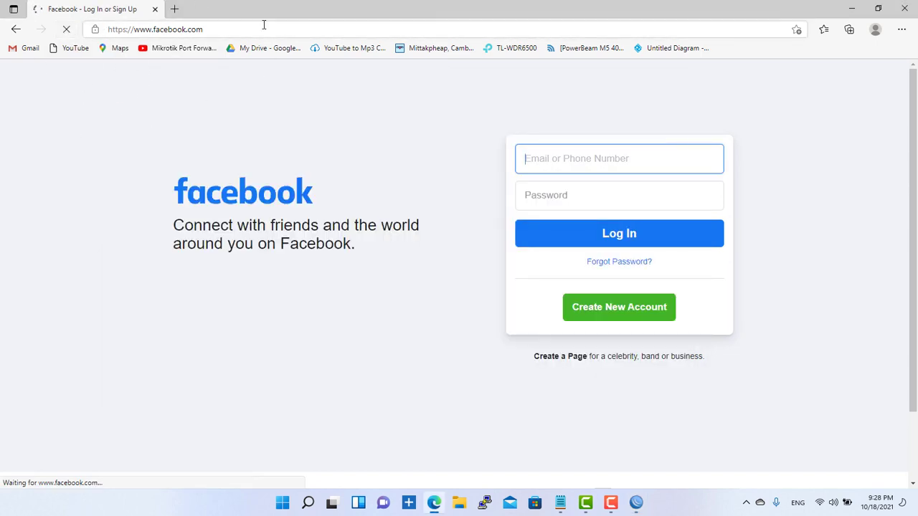
{"action": "left_click", "coordinate": [636, 502]}
{"action": "left_click", "coordinate": [177, 9]}
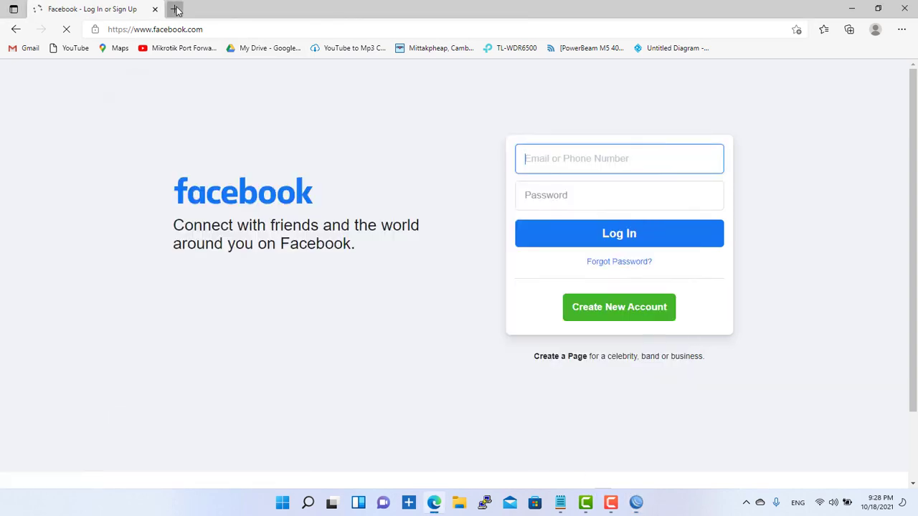
{"action": "left_click", "coordinate": [177, 8]}
{"action": "type", "text": "y"}
{"action": "key", "text": "Return"}
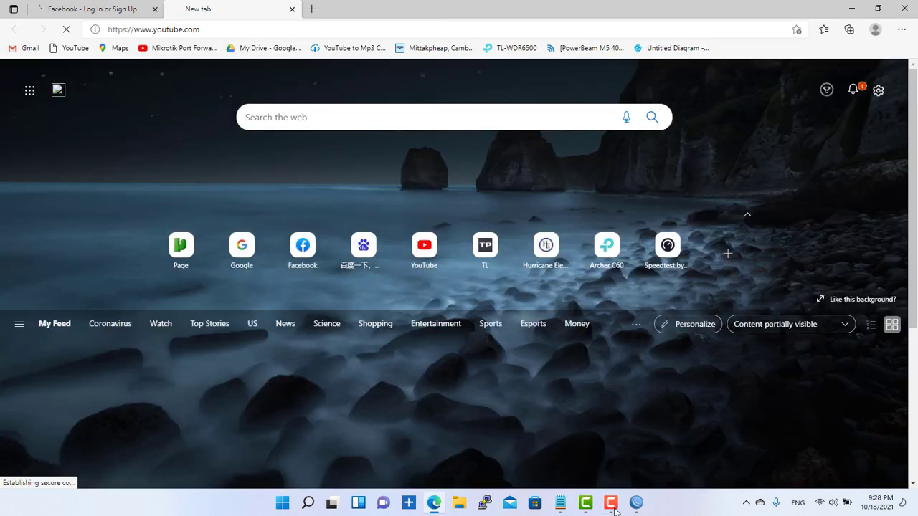
{"action": "left_click", "coordinate": [636, 503]}
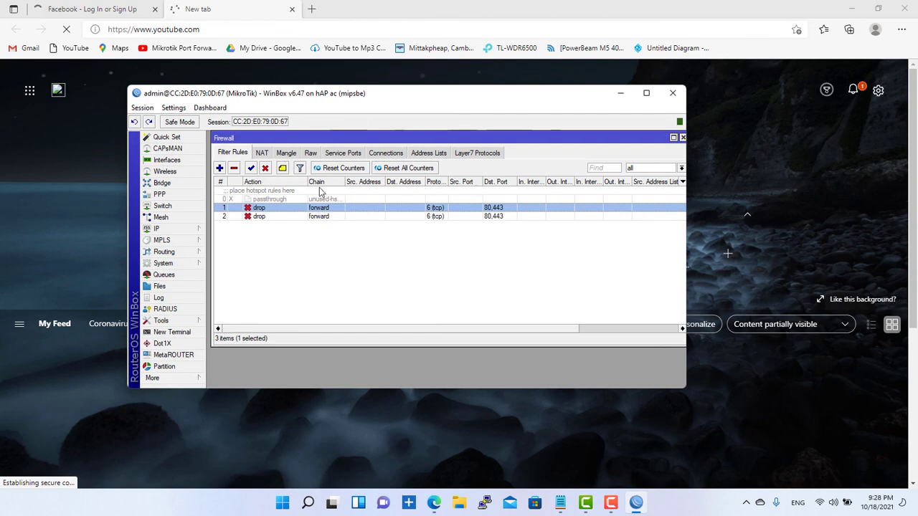
{"action": "left_click", "coordinate": [291, 217]}
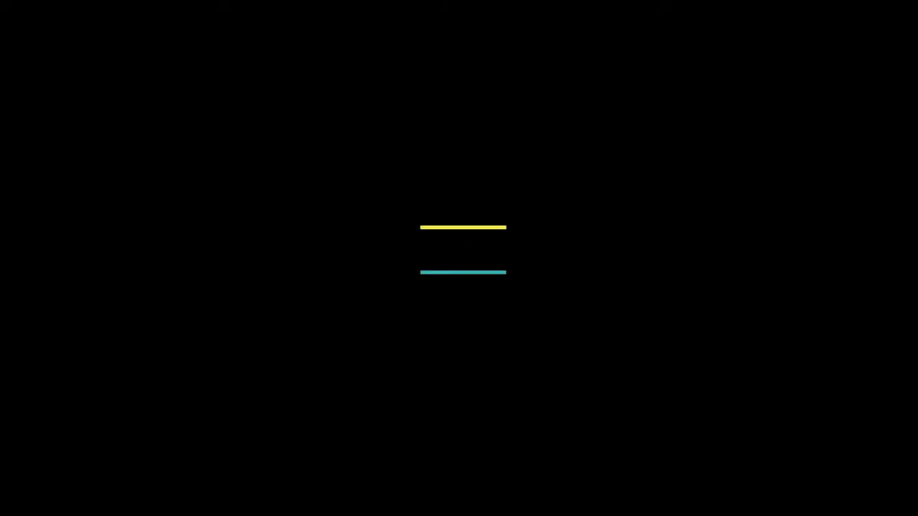